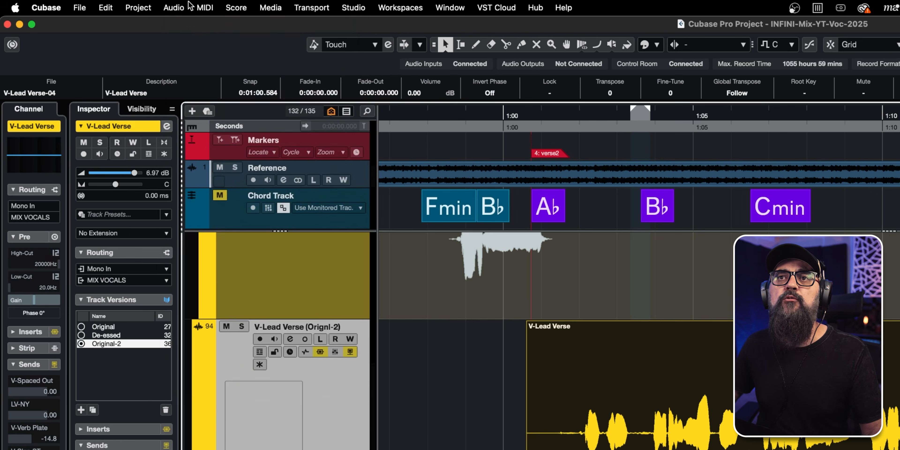
# Strip the silence from the V-Lead Verse event with Detect Silence, applying 20 ms fades, and select all the resulting events.
pyautogui.click(101, 5)
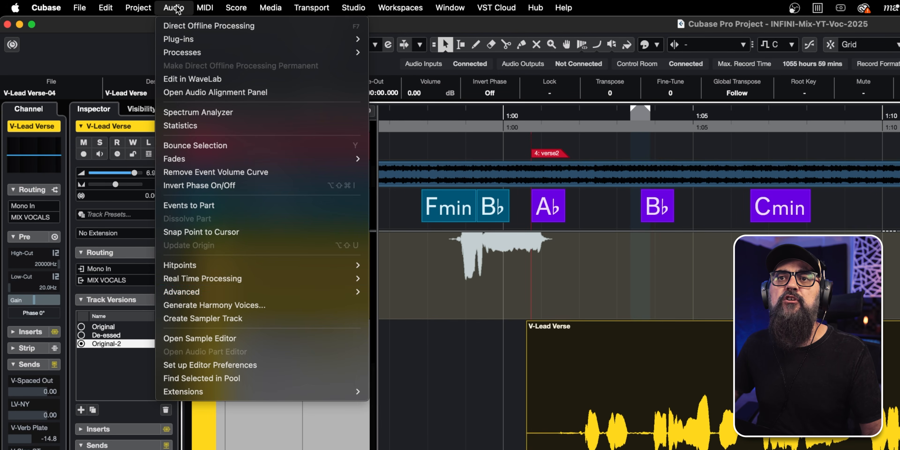
pyautogui.moveTo(233, 291)
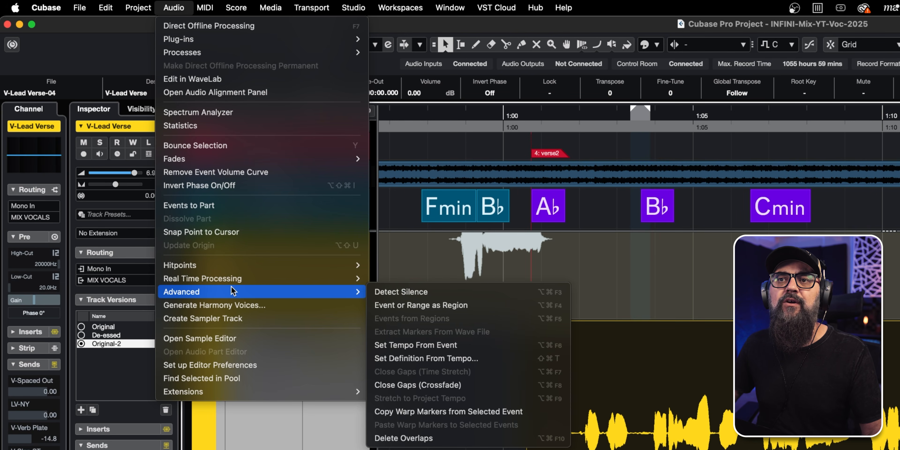
pyautogui.click(427, 292)
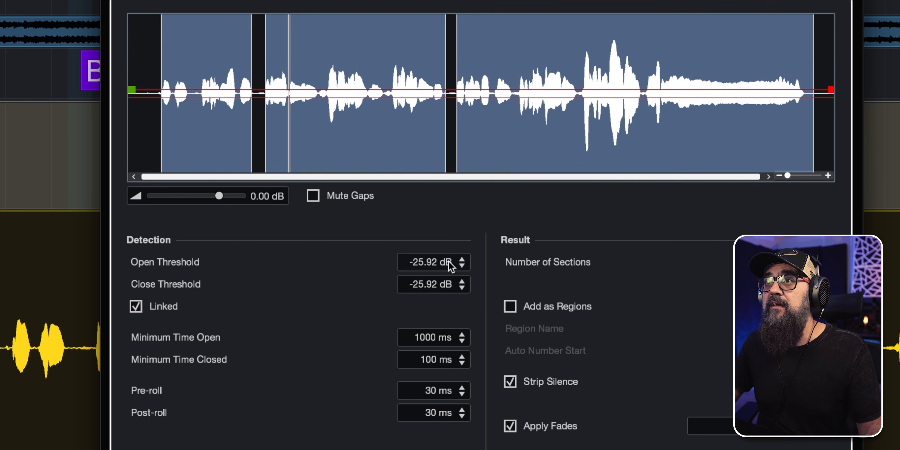
pyautogui.moveTo(449, 262); pyautogui.dragTo(449, 259)
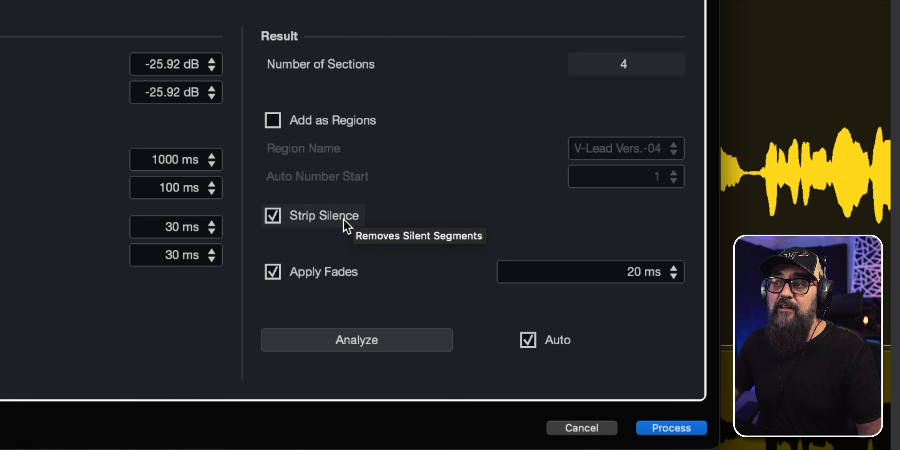
pyautogui.click(275, 220)
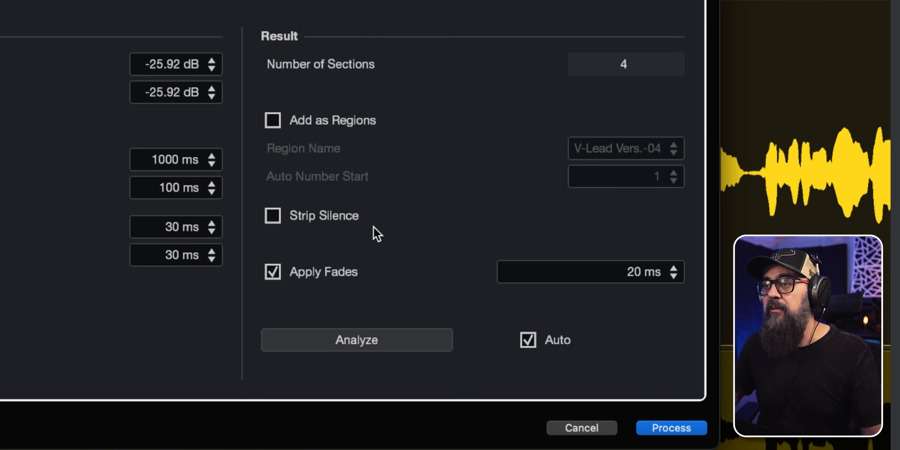
pyautogui.click(285, 220)
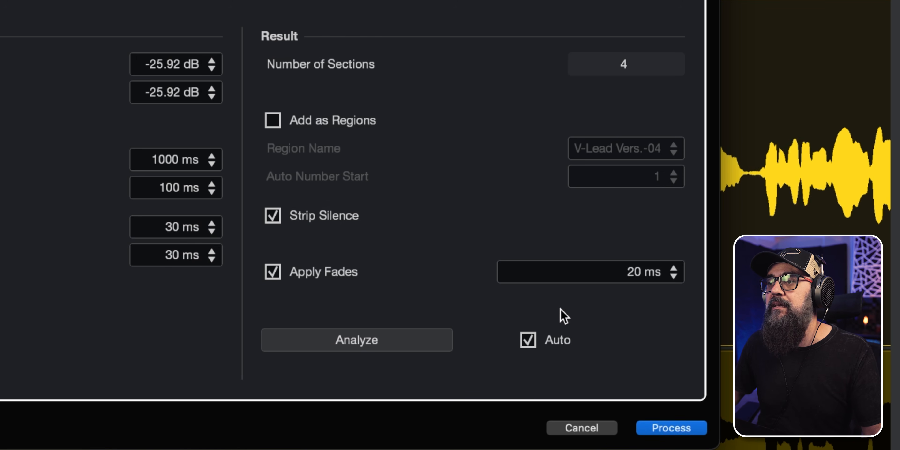
pyautogui.click(671, 428)
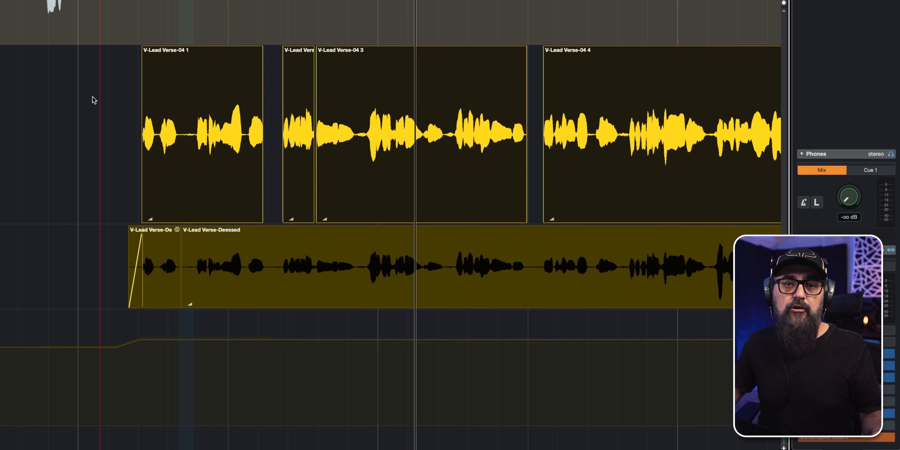
pyautogui.moveTo(589, 138)
pyautogui.press('super+a')
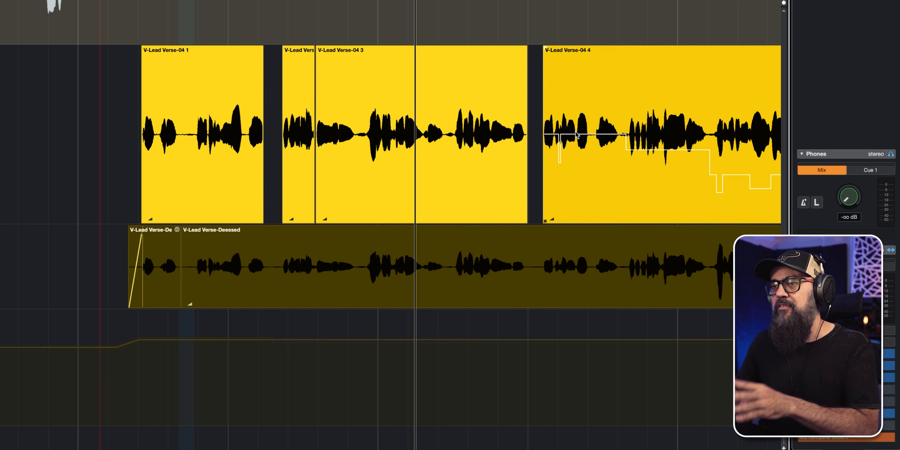
pyautogui.press('g')
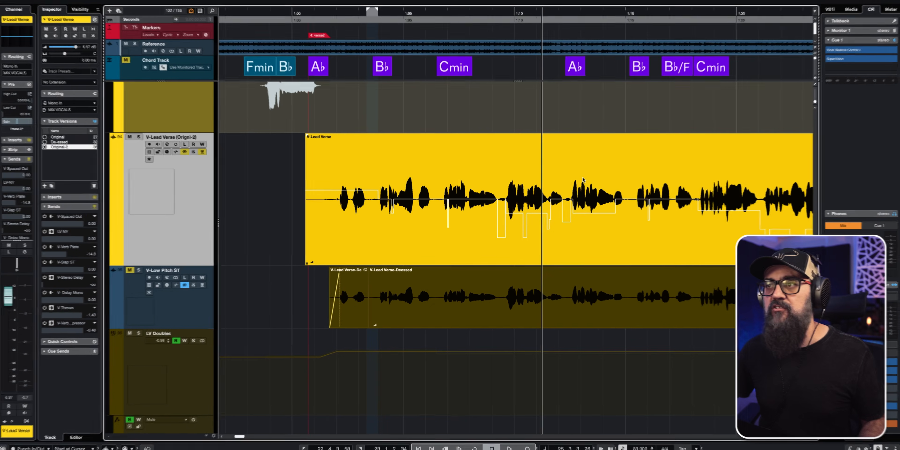
# Open the V-Lead Verse event in the Sample Editor and turn on VariAudio editing to show its pitch segments.
pyautogui.doubleClick(583, 181)
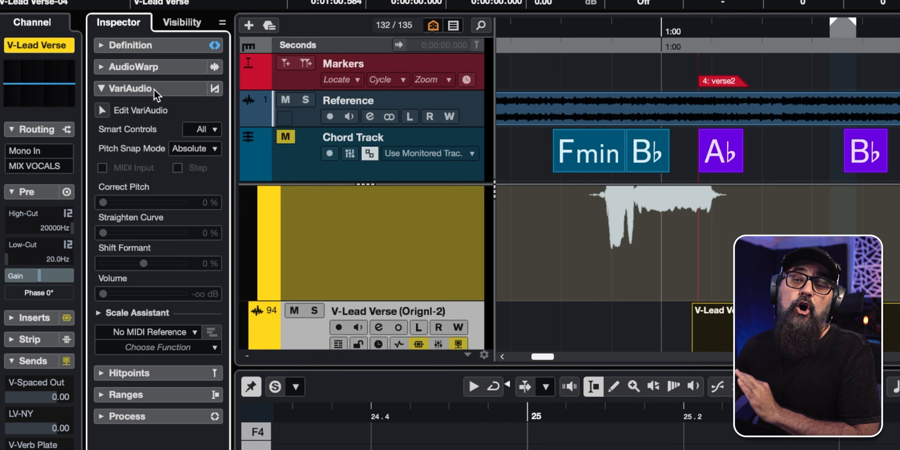
pyautogui.click(102, 110)
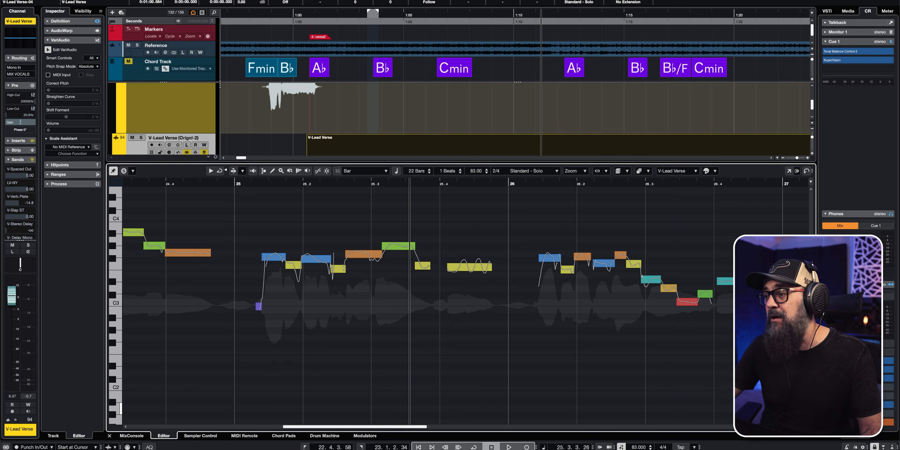
pyautogui.scroll(5, 419, 253)
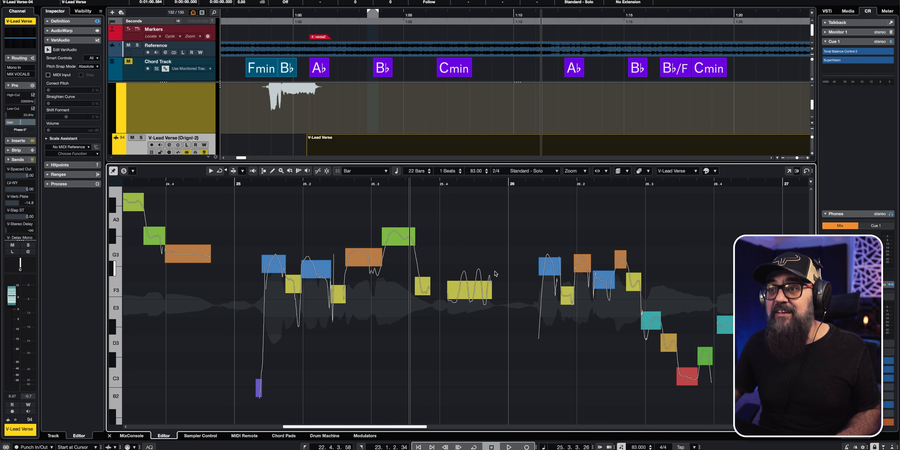
pyautogui.click(388, 240)
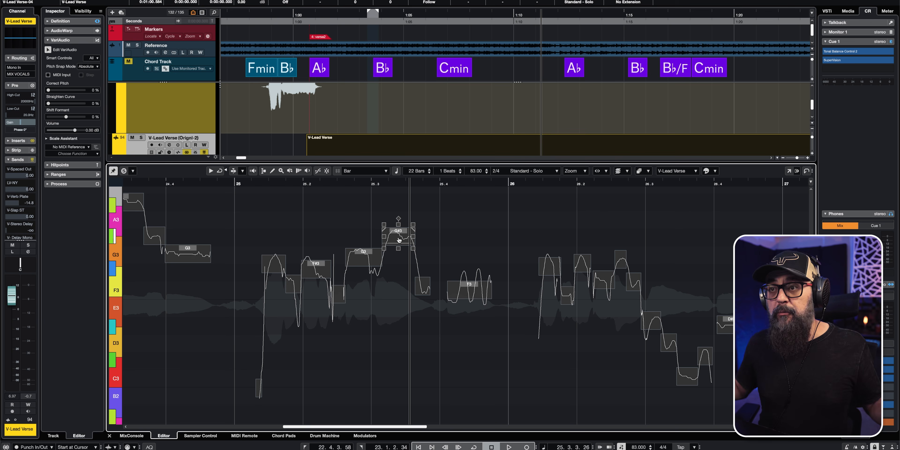
pyautogui.click(465, 245)
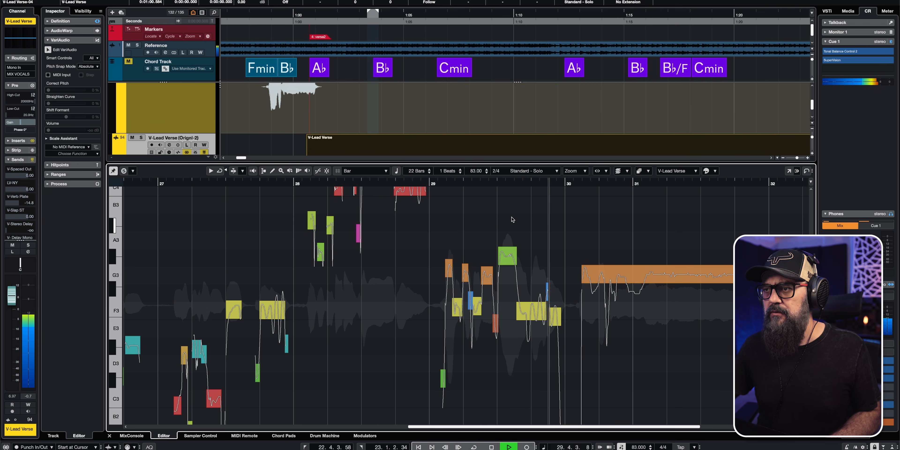
# Correct the pitch of the three orange segments and the green segment in the bar 29 phrase to their nearest semitones.
pyautogui.scroll(5, 443, 268)
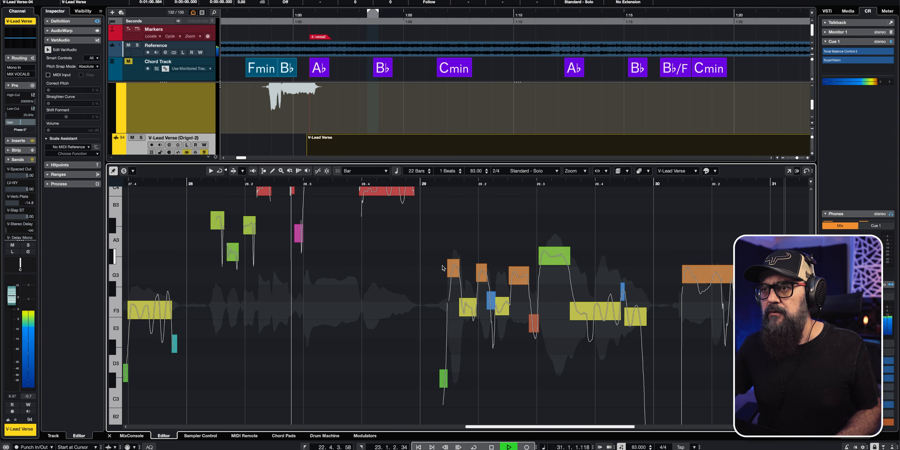
pyautogui.press('space')
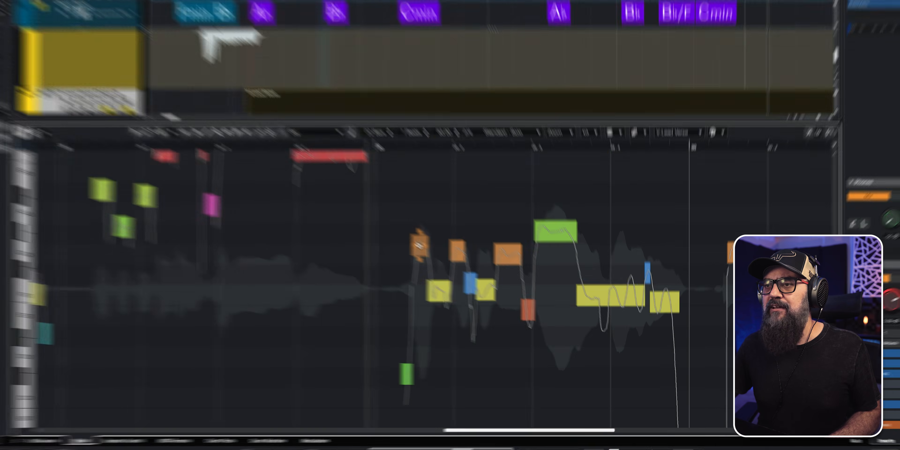
pyautogui.click(419, 246)
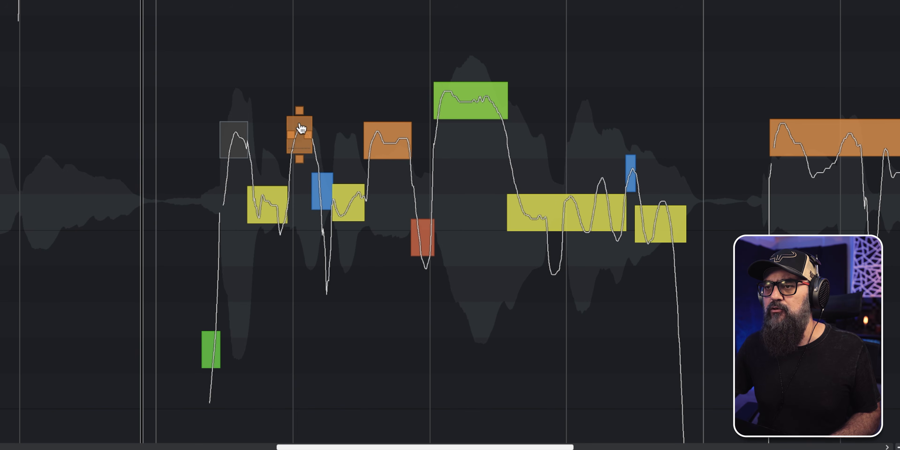
pyautogui.hotkey('ctrl', 'z')
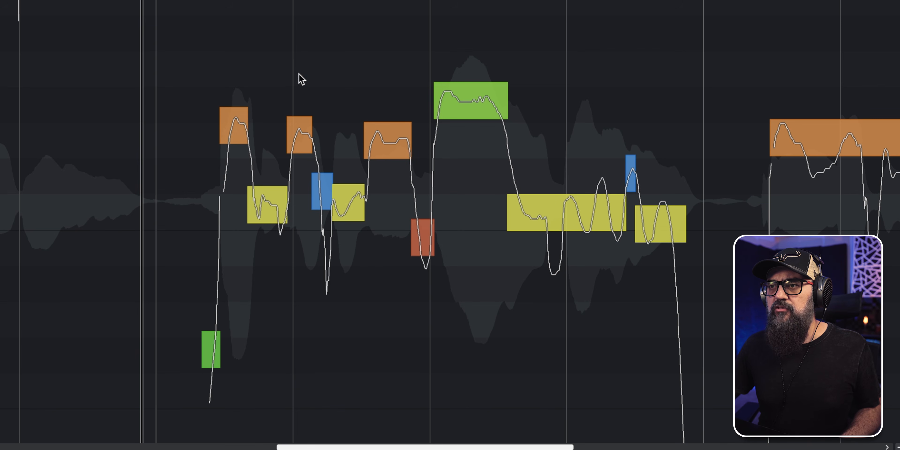
pyautogui.doubleClick(234, 138)
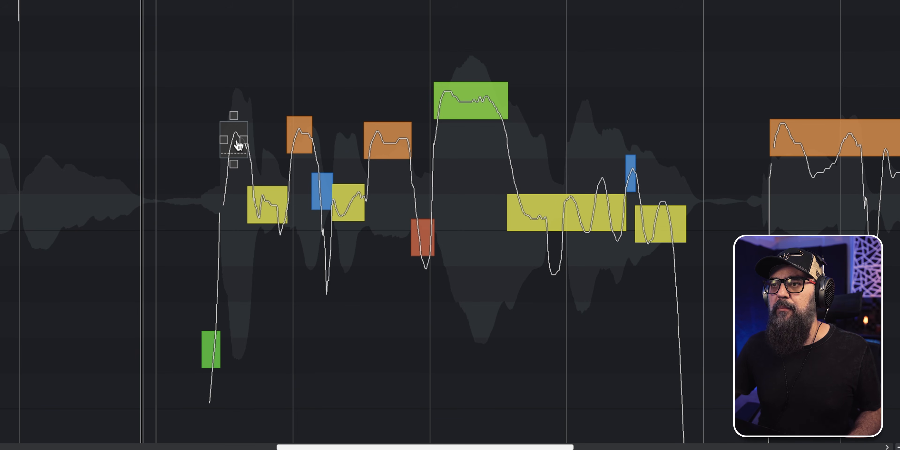
pyautogui.moveTo(239, 145)
pyautogui.mouseDown()
pyautogui.moveTo(234, 155)
pyautogui.moveTo(233, 136)
pyautogui.moveTo(233, 145)
pyautogui.mouseUp()
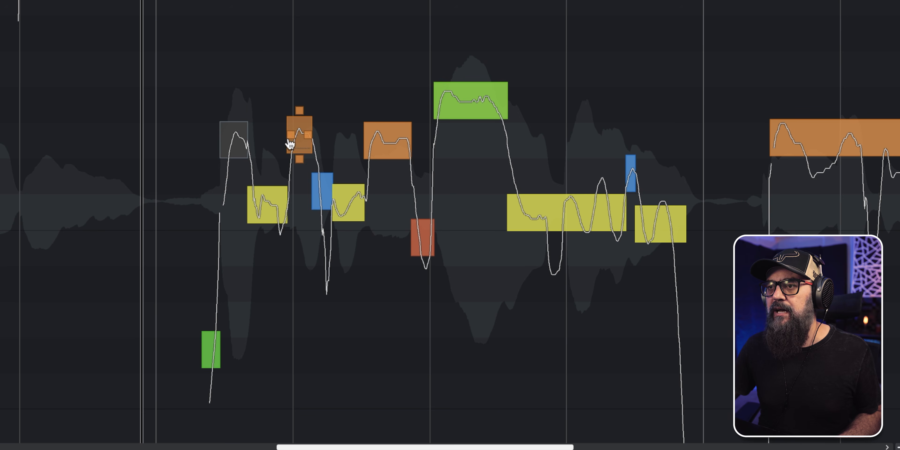
pyautogui.click(301, 136)
pyautogui.click(394, 139)
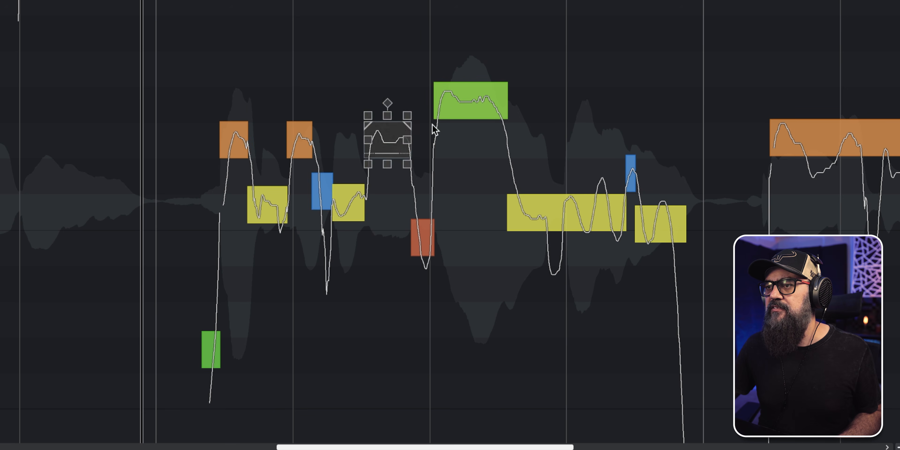
pyautogui.click(458, 107)
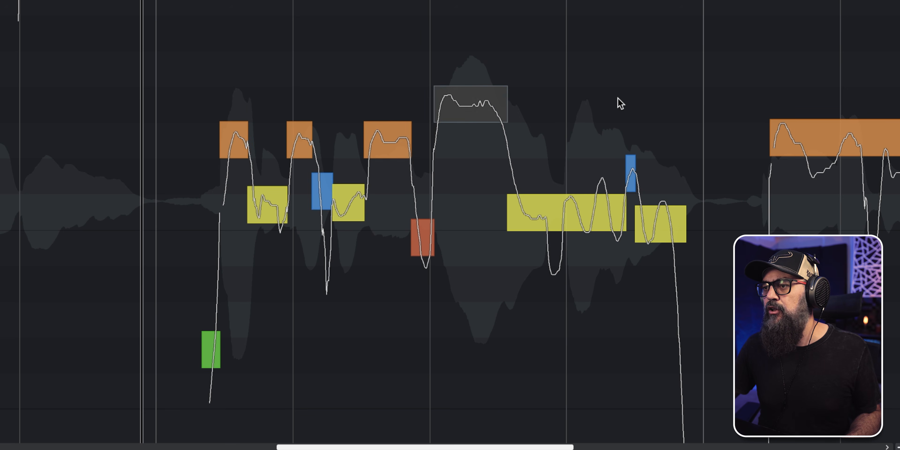
# Split the long sustained G3 segment just after bar 31 and again at about 31.4.
pyautogui.hscroll(15, 621, 103)
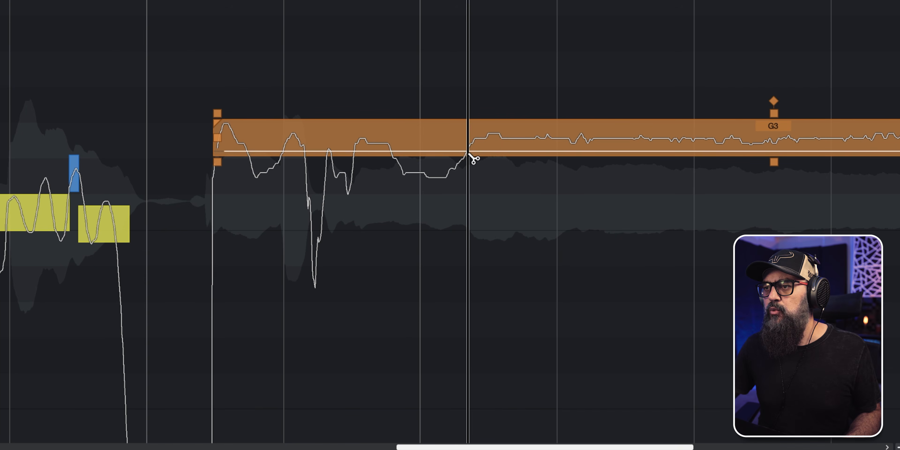
pyautogui.click(482, 153)
pyautogui.hscroll(8, 564, 153)
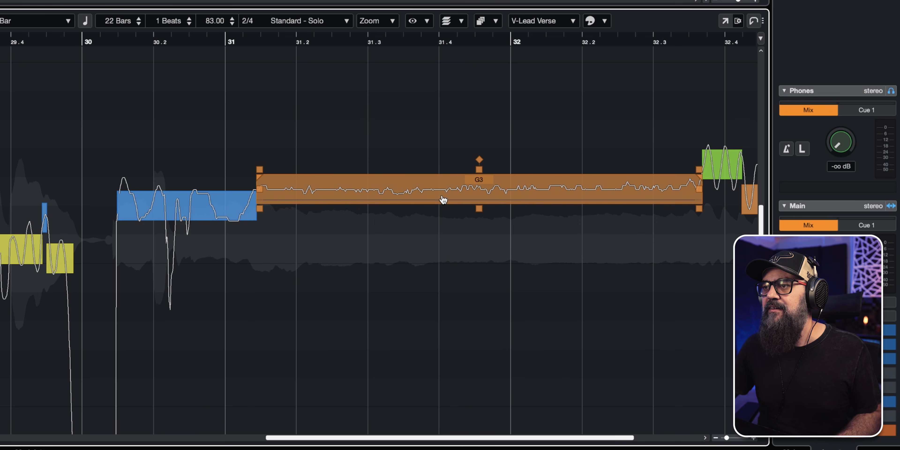
pyautogui.click(443, 201)
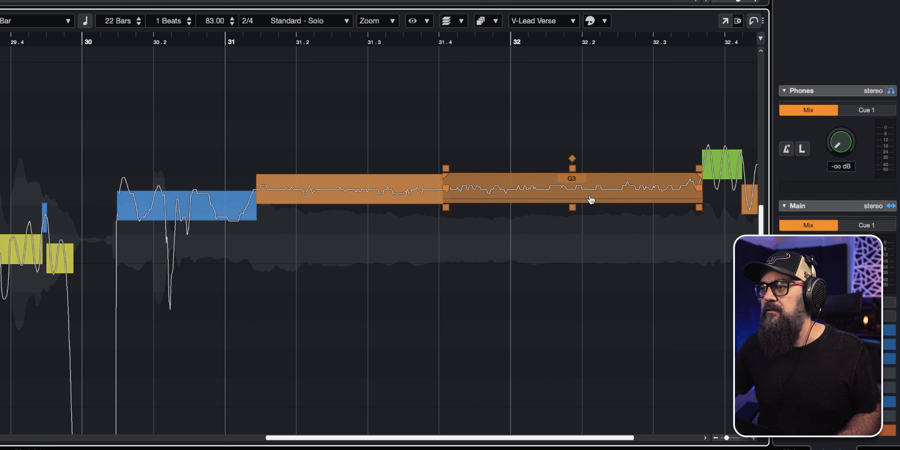
# Try another split at about 32.2 in the last part of the sustained G3 note.
pyautogui.click(591, 200)
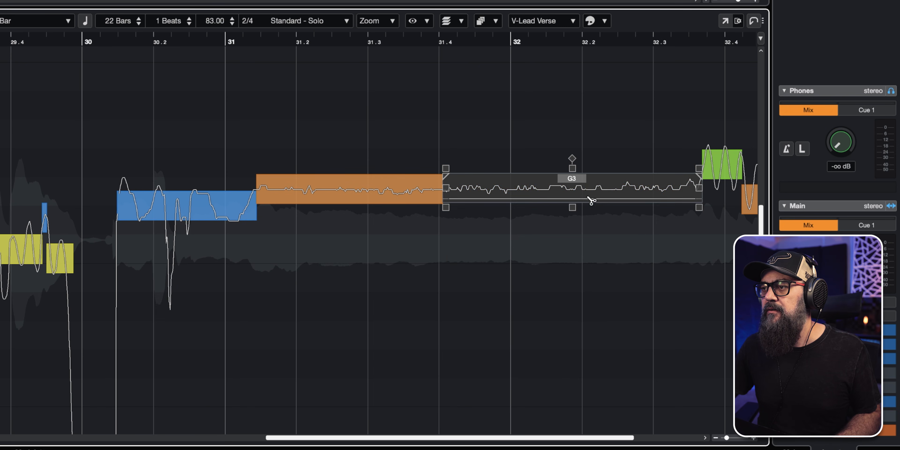
pyautogui.click(587, 200)
pyautogui.click(613, 185)
pyautogui.click(445, 189)
pyautogui.hotkey('ctrl', 'z')
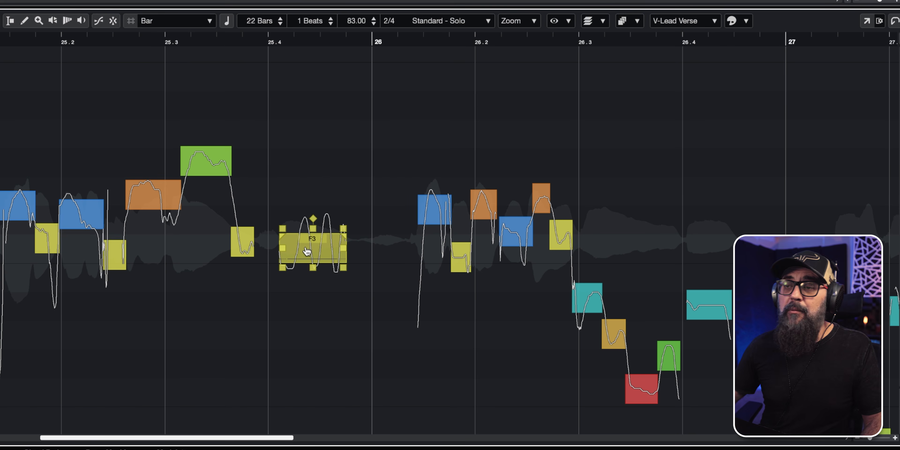
# Warp three segment starts slightly earlier: the F3 near 25.4, the G#3 near 25.3 and the yellow segment between them, and play the result.
pyautogui.moveTo(285, 247); pyautogui.dragTo(282, 247)
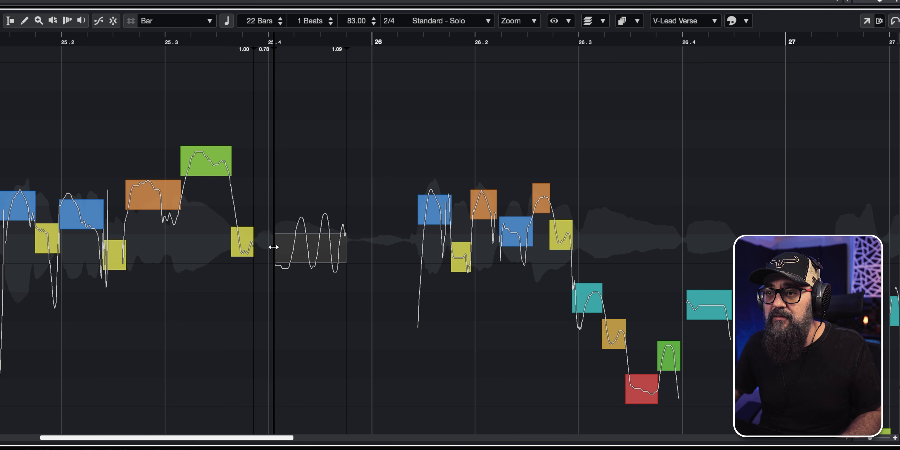
pyautogui.moveTo(274, 247); pyautogui.dragTo(273, 248)
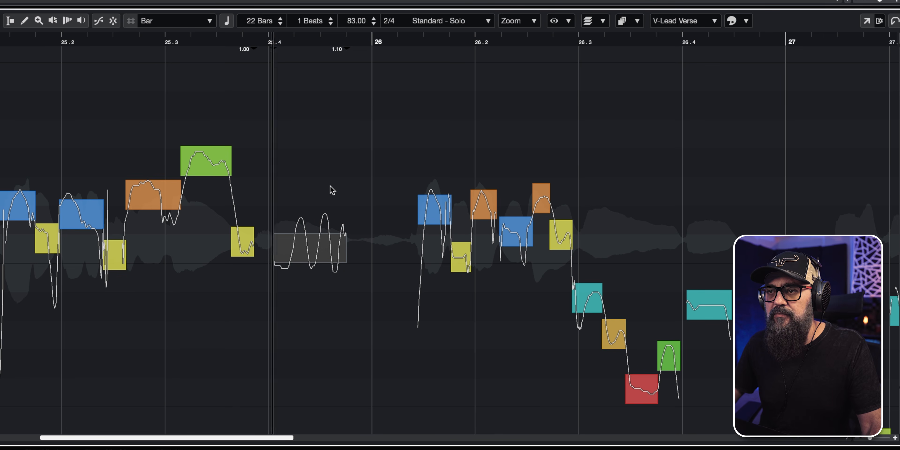
pyautogui.click(194, 168)
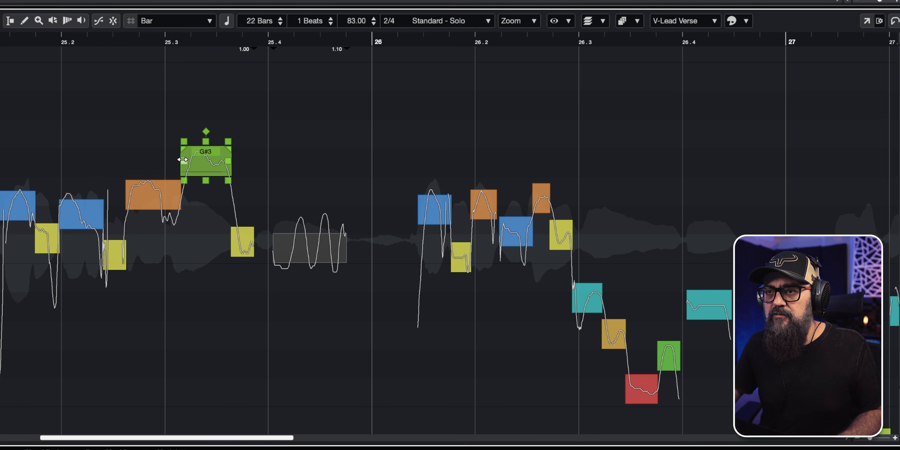
pyautogui.moveTo(180, 159); pyautogui.dragTo(174, 160)
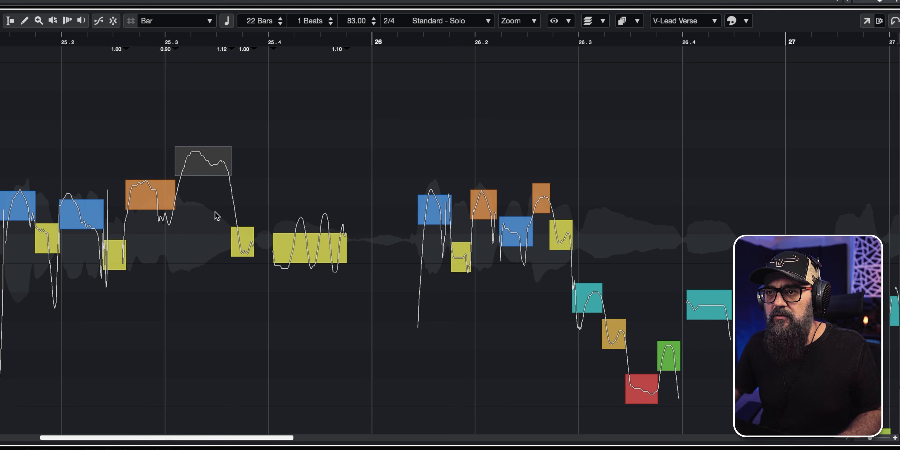
pyautogui.moveTo(229, 242); pyautogui.dragTo(226, 242)
pyautogui.press('space')
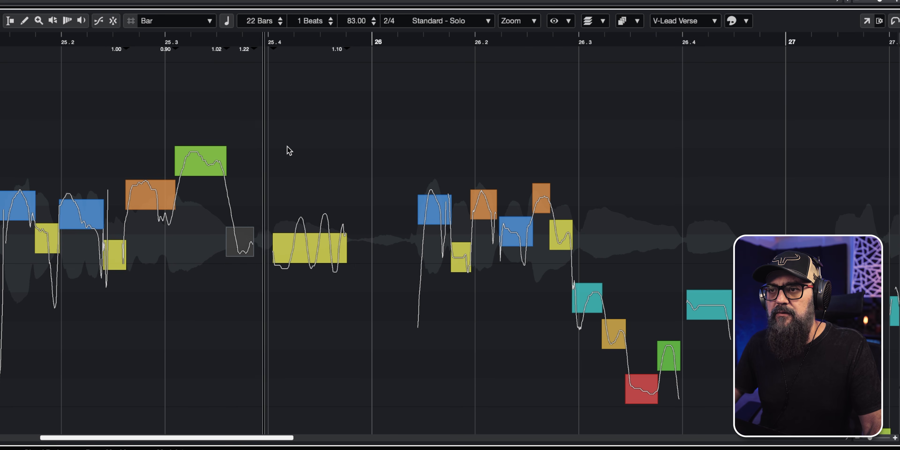
# Play the lead vocal in the project and separate its phrase from about 1:18 to 1:21 into its own event on the V-Lead Verse track.
pyautogui.press('space')
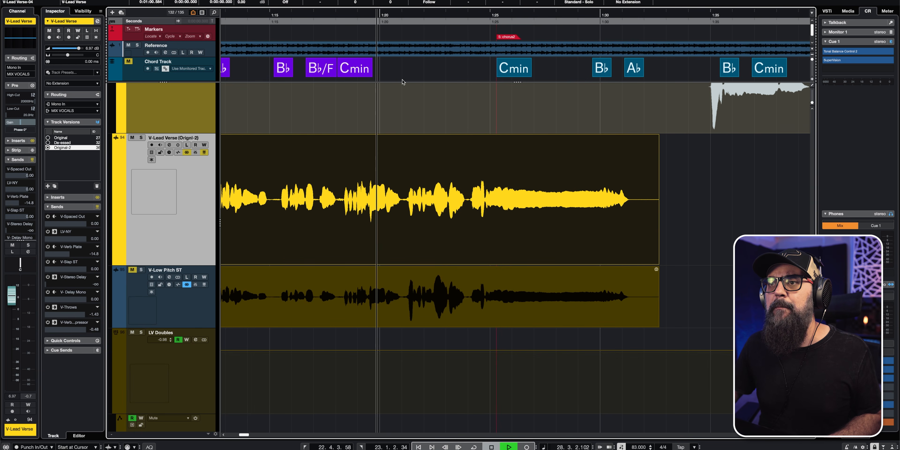
pyautogui.scroll(3, 506, 199)
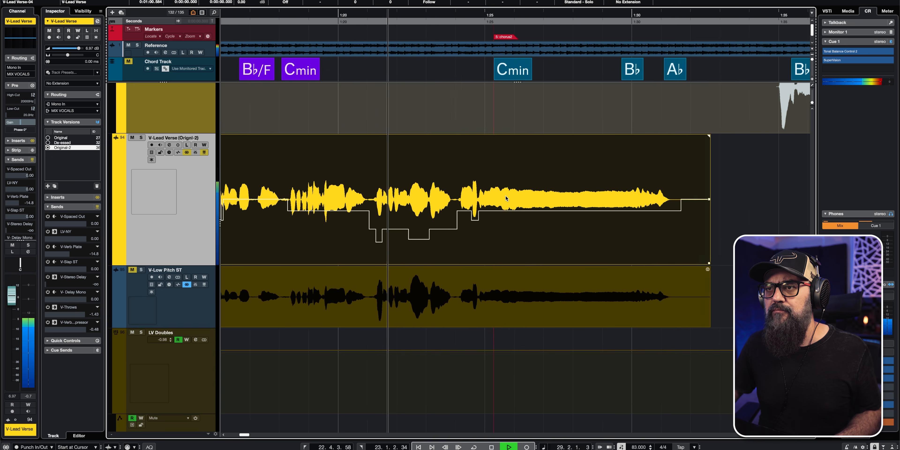
pyautogui.hscroll(-3, 506, 197)
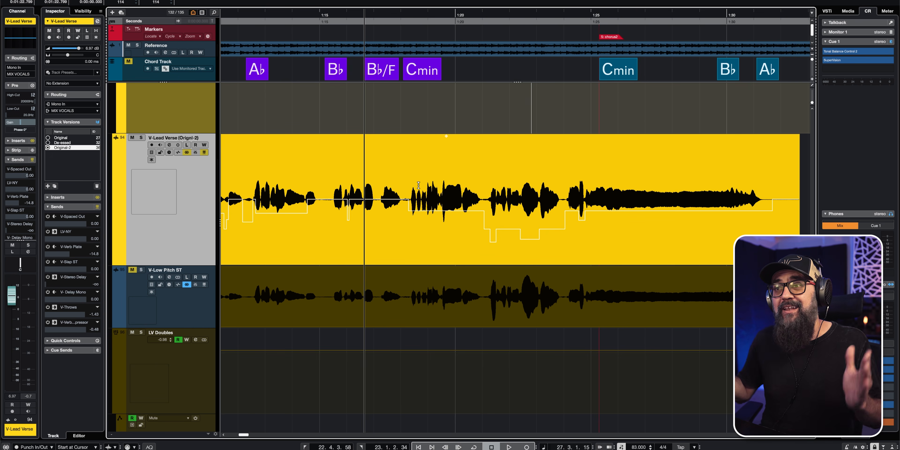
pyautogui.scroll(3, 418, 186)
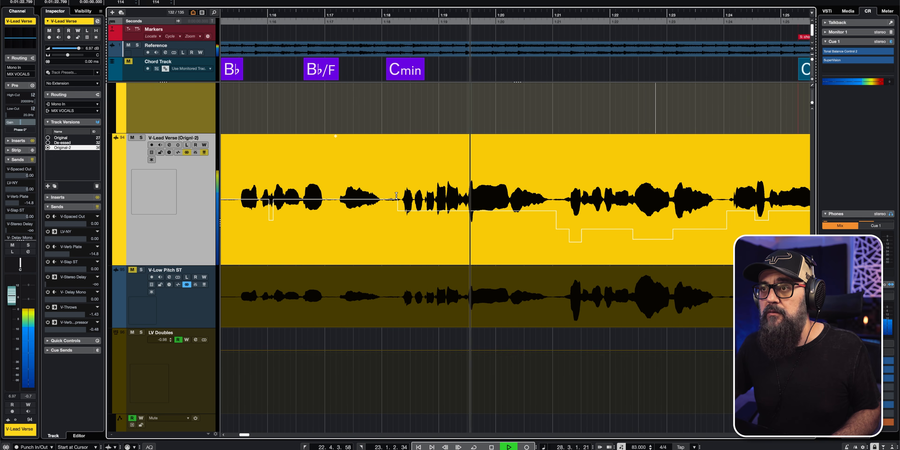
pyautogui.press('space')
pyautogui.moveTo(397, 196); pyautogui.dragTo(560, 196)
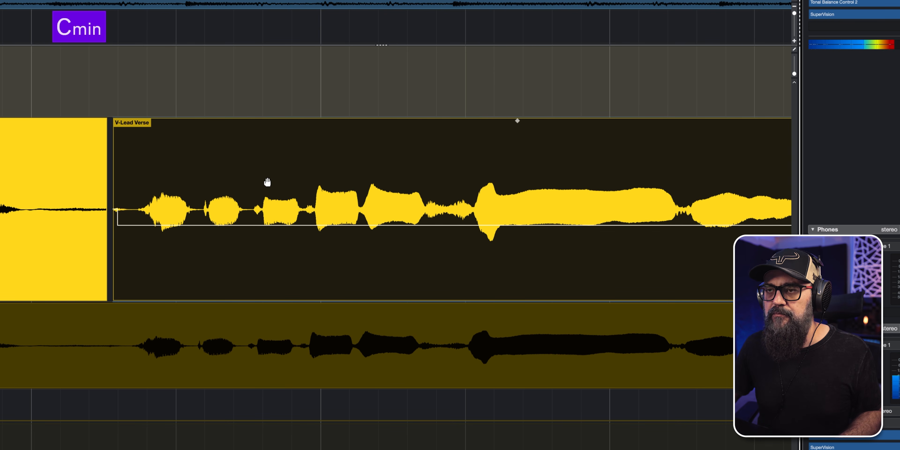
pyautogui.scroll(-2, 267, 182)
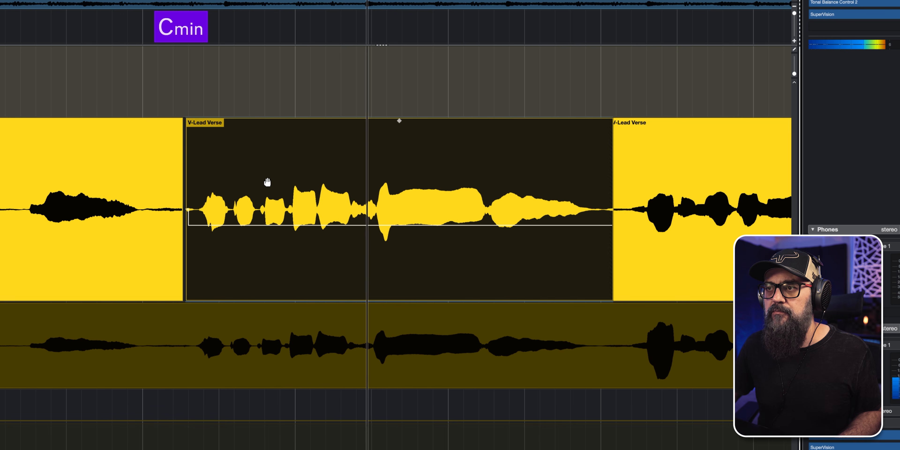